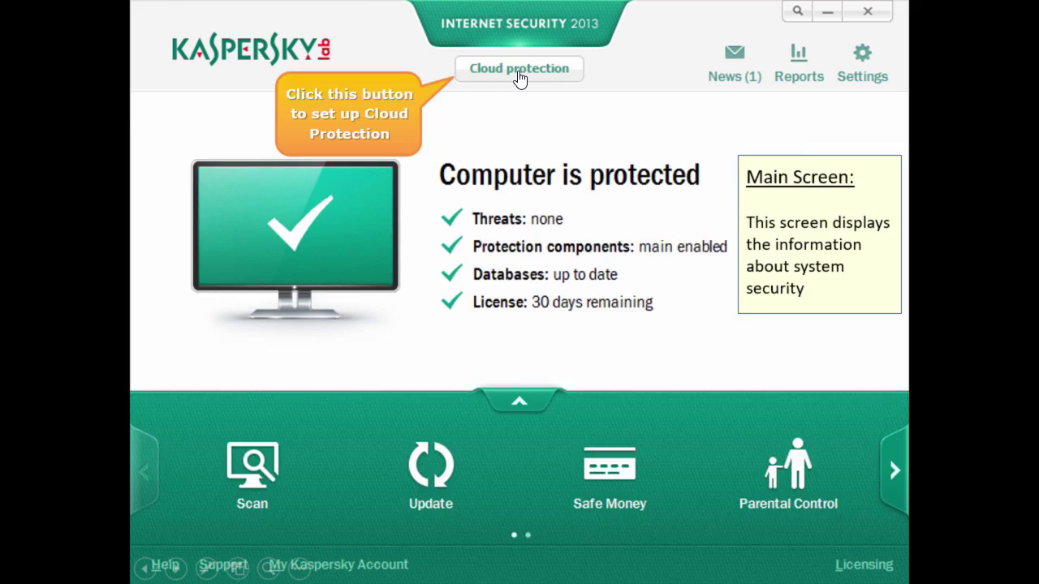
Step: In the finished Kaspersky demo, open the Cloud Protection page and return to the main protection screen
{"action": "left_click", "coordinate": [520, 70]}
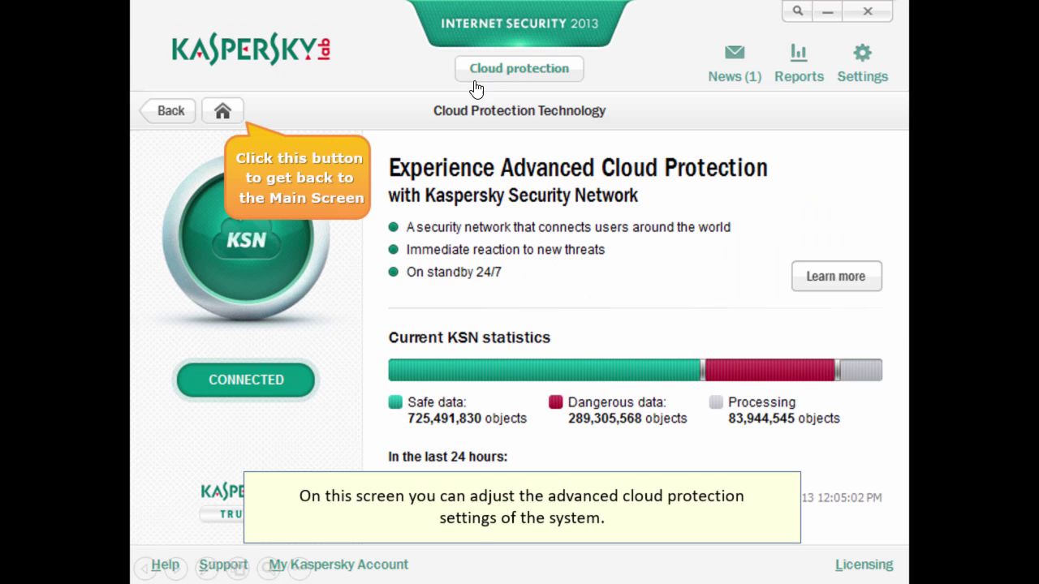
{"action": "left_click", "coordinate": [223, 111]}
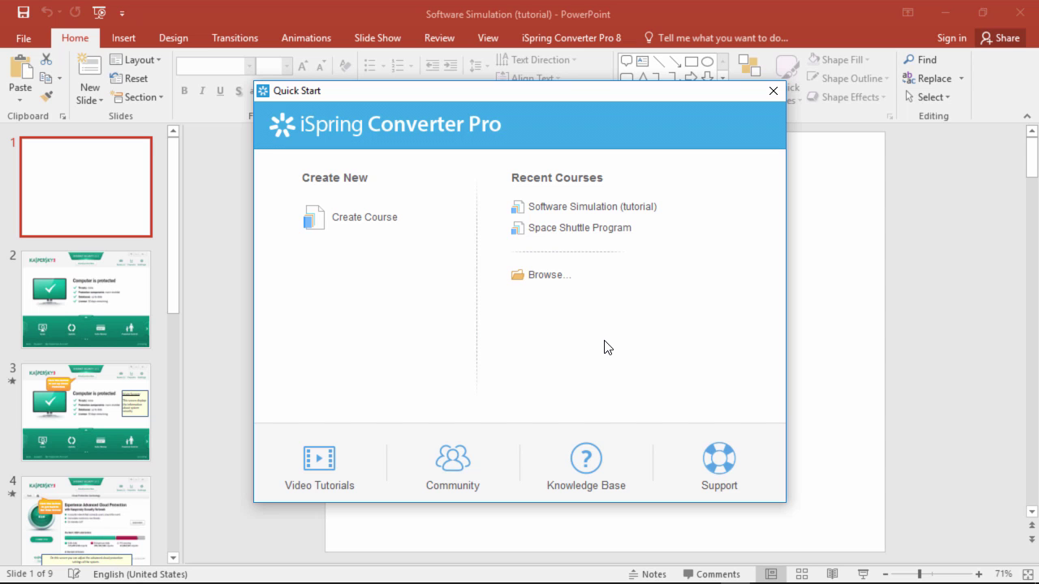
Step: Launch Snipping Tool, take a Window Snip of the iSpring Quick Start window, and close the editor
{"action": "key", "text": "super"}
{"action": "type", "text": "snip"}
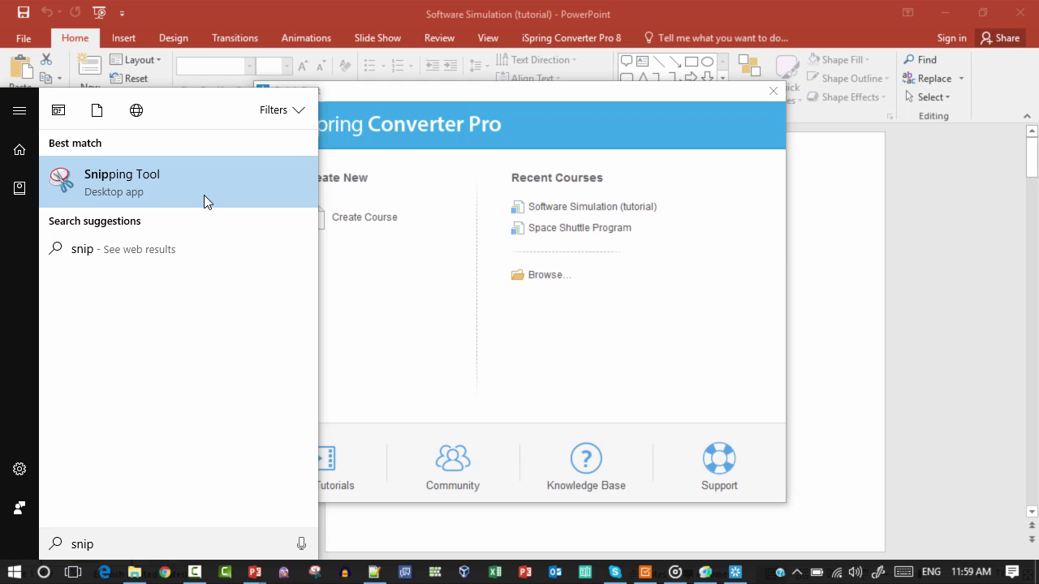
{"action": "left_click", "coordinate": [204, 195]}
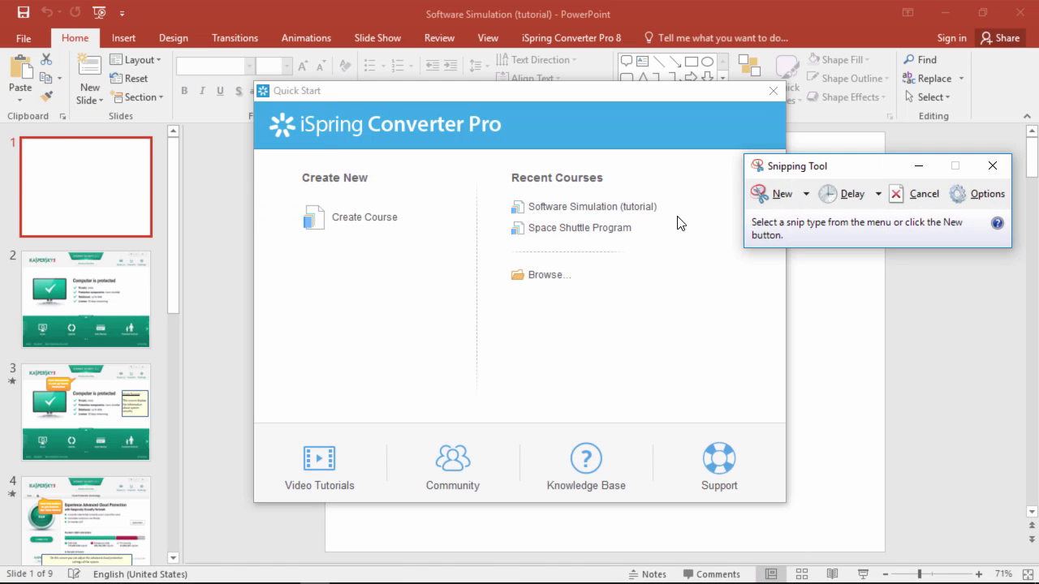
{"action": "left_click", "coordinate": [806, 192]}
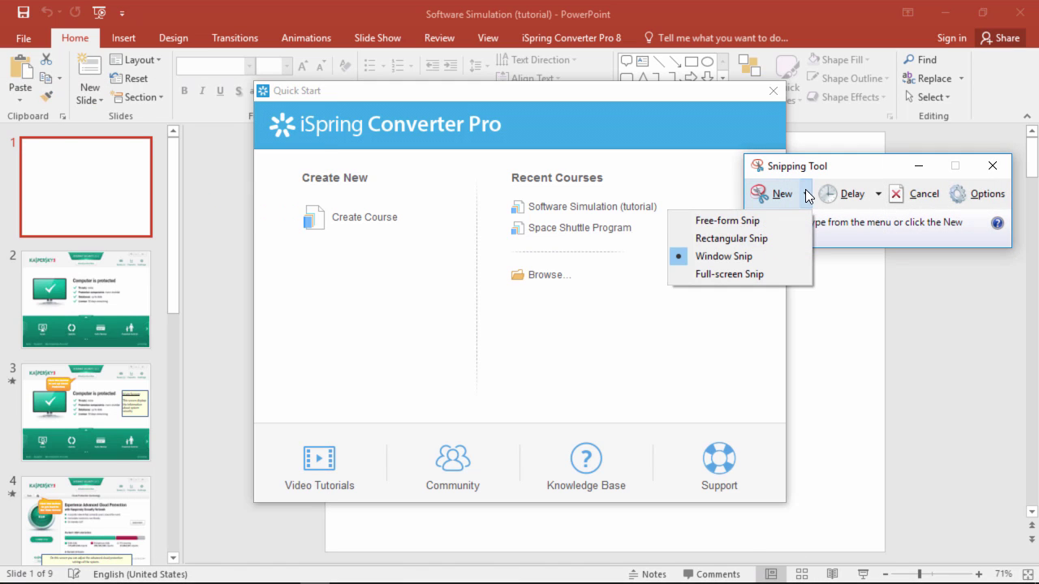
{"action": "left_click", "coordinate": [768, 254]}
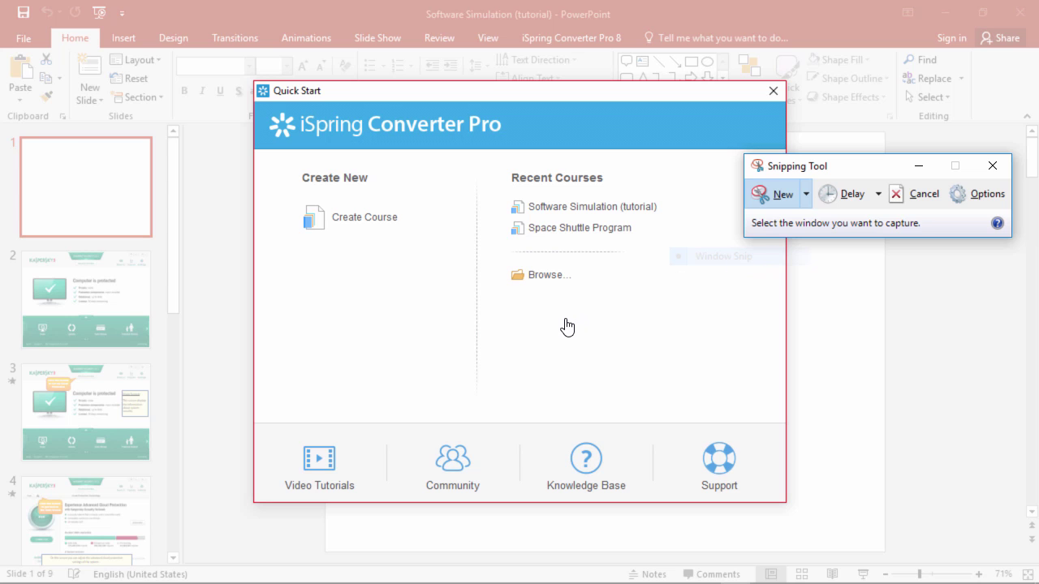
{"action": "left_click", "coordinate": [567, 326]}
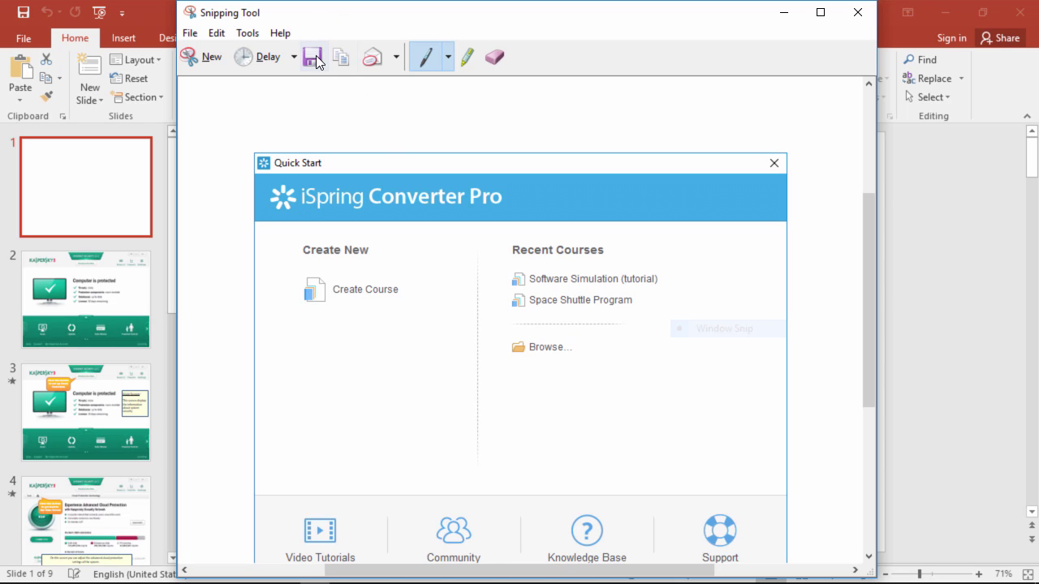
{"action": "left_click", "coordinate": [858, 14]}
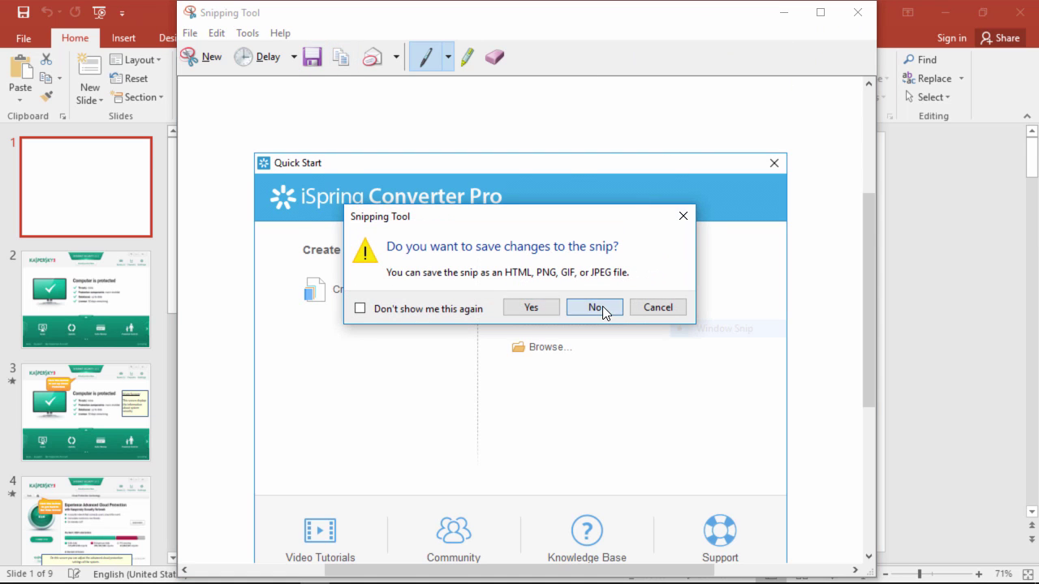
Step: Decline to save the snip so Snipping Tool closes
{"action": "left_click", "coordinate": [602, 307]}
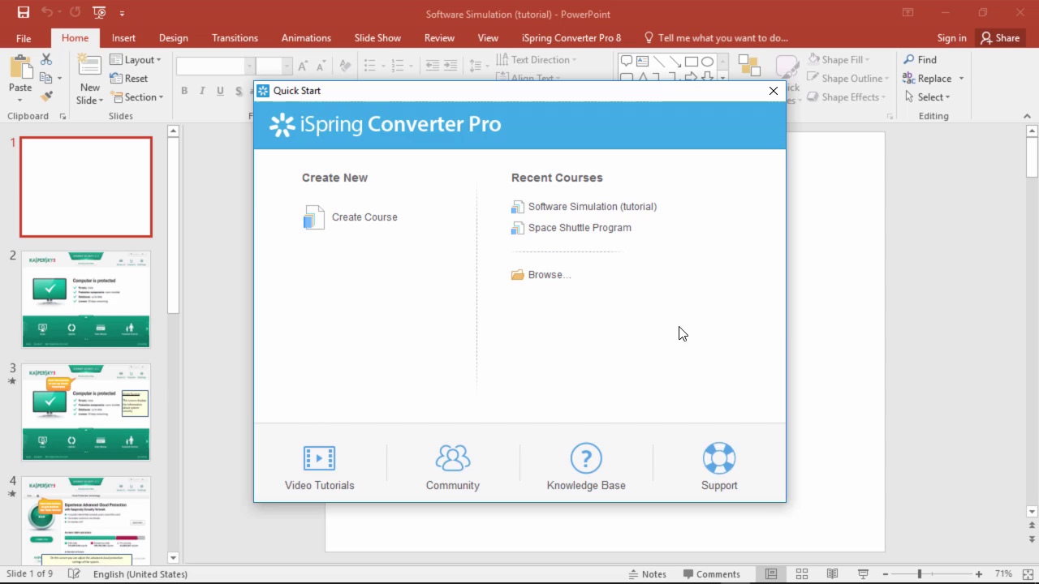
Step: Dismiss Quick Start, paste the snip onto slide 1, and reposition and enlarge it to fill the slide
{"action": "key", "text": "Escape"}
{"action": "key", "text": "ctrl+v"}
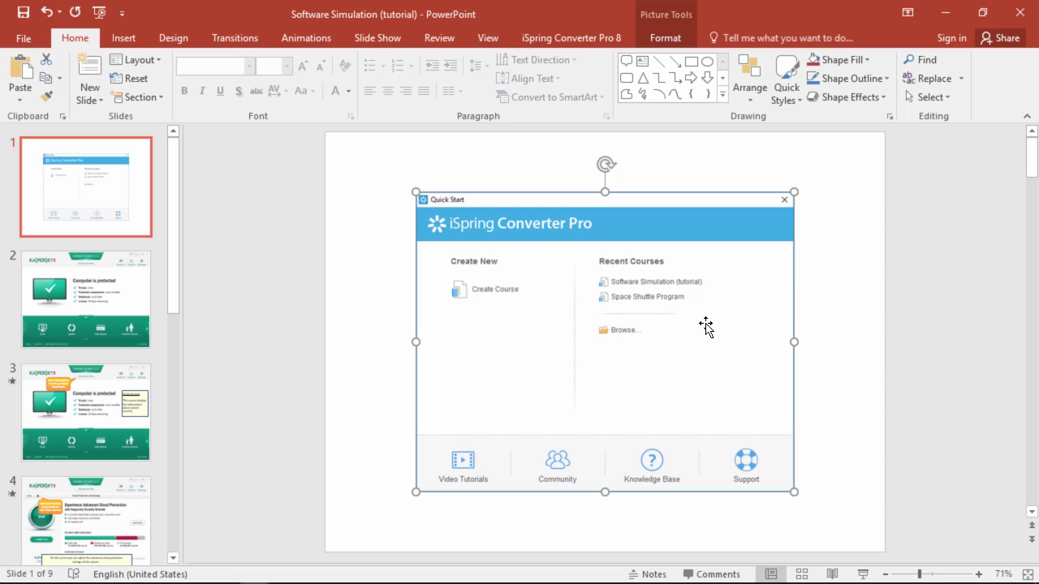
{"action": "left_click_drag", "start_coordinate": [630, 323], "coordinate": [718, 381]}
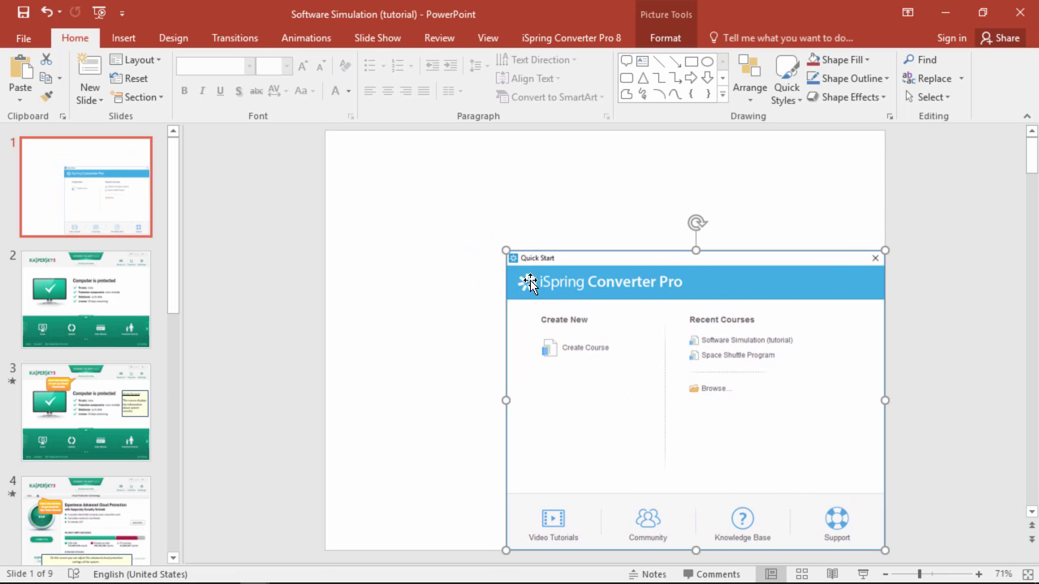
{"action": "left_click_drag", "start_coordinate": [507, 252], "coordinate": [352, 148]}
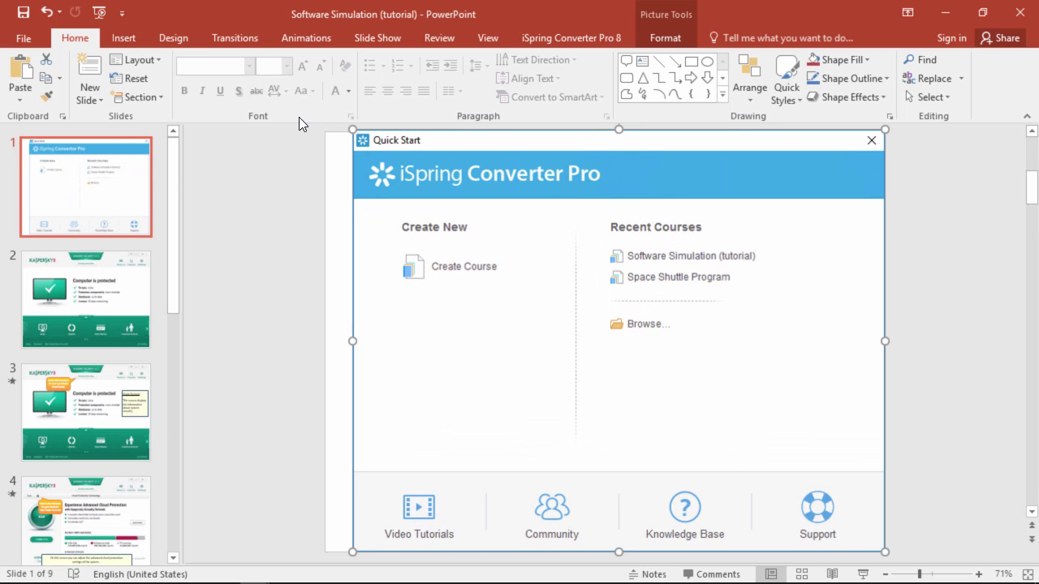
Step: Keep the custom slide size at 10.13 in by 7.601 in and select slide 1
{"action": "left_click", "coordinate": [176, 40]}
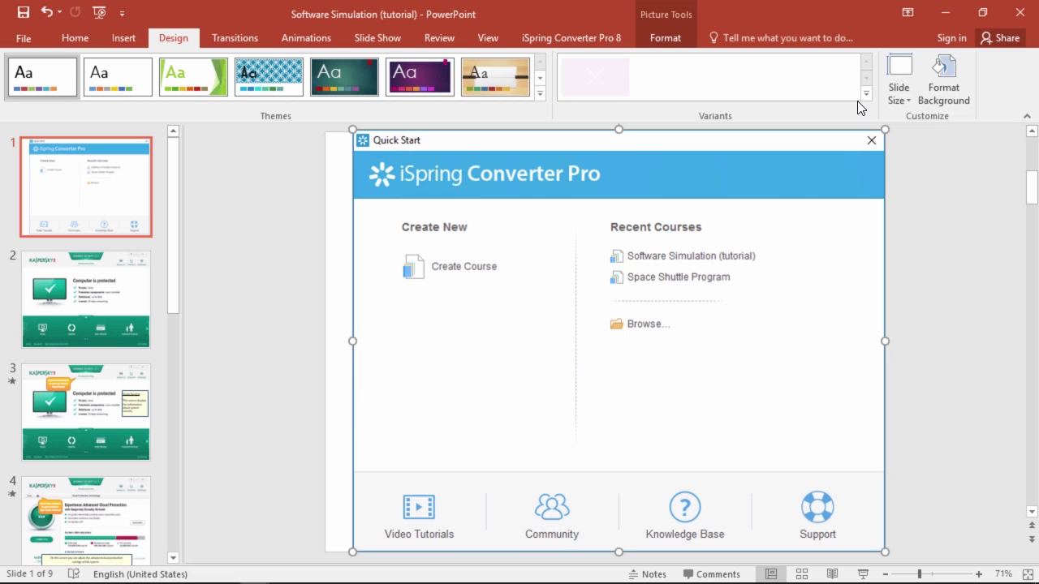
{"action": "left_click", "coordinate": [899, 93]}
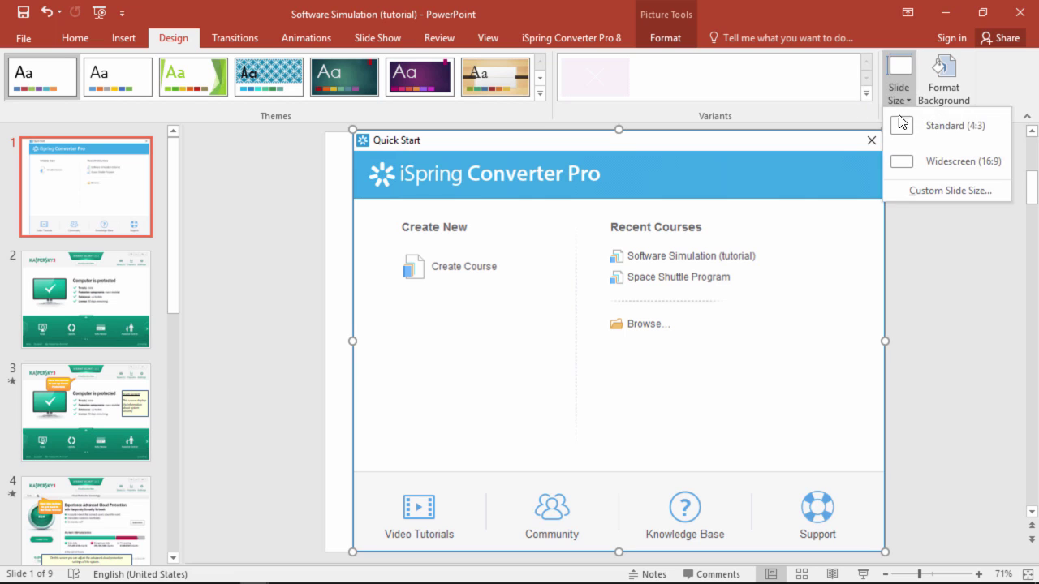
{"action": "left_click", "coordinate": [944, 199]}
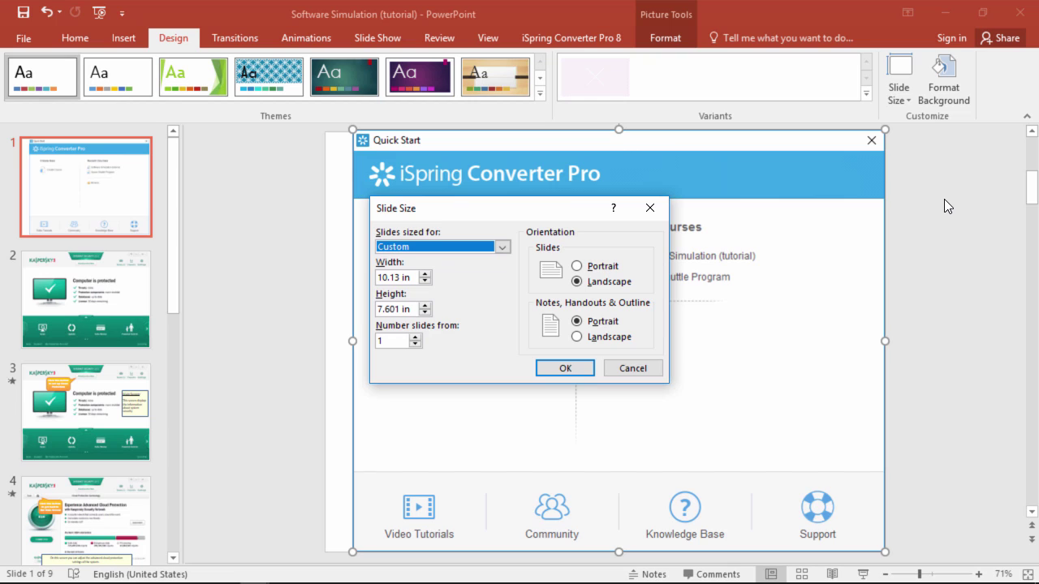
{"action": "left_click", "coordinate": [410, 278]}
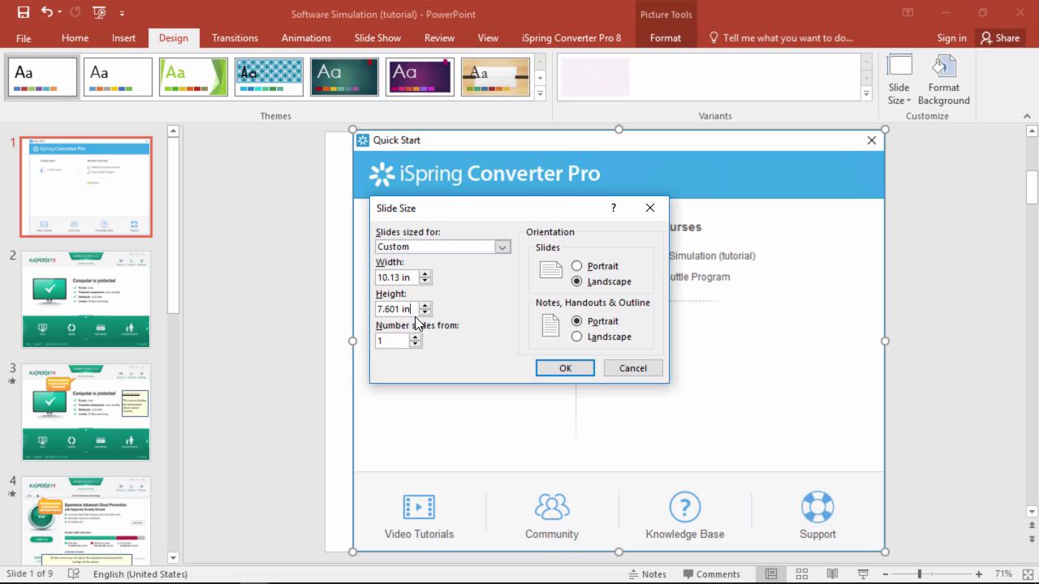
{"action": "left_click", "coordinate": [568, 370]}
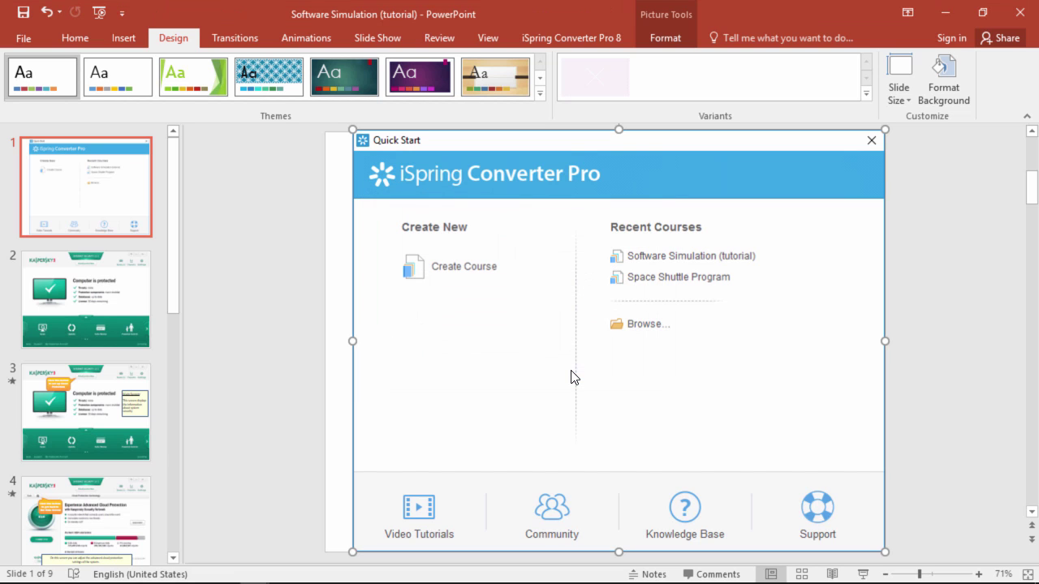
{"action": "left_click", "coordinate": [100, 199]}
Step: Delete the screenshot slide and cover the Cloud protection button with a transparent rectangle
{"action": "key", "text": "Delete"}
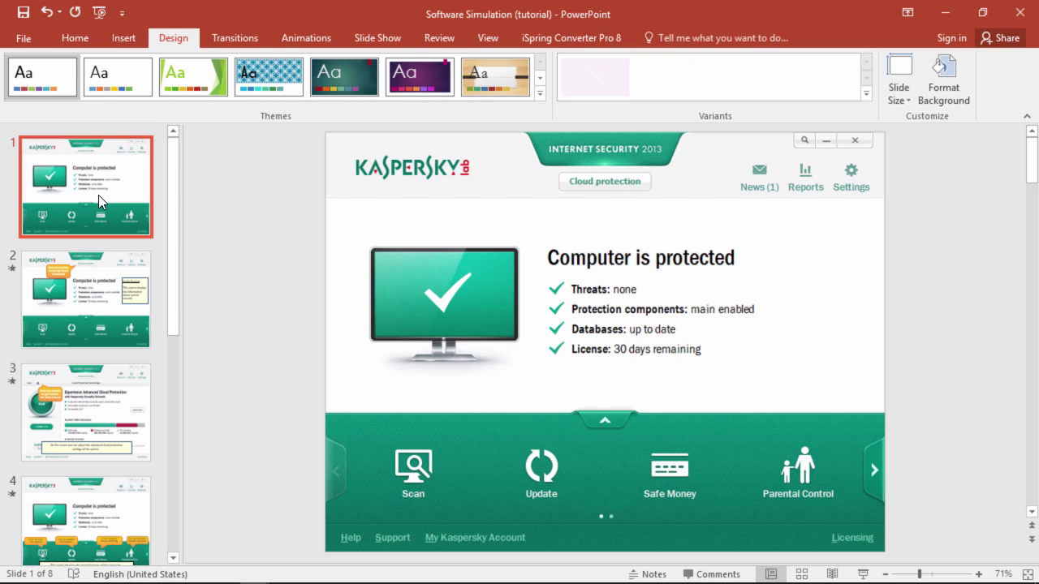
{"action": "left_click", "coordinate": [122, 38]}
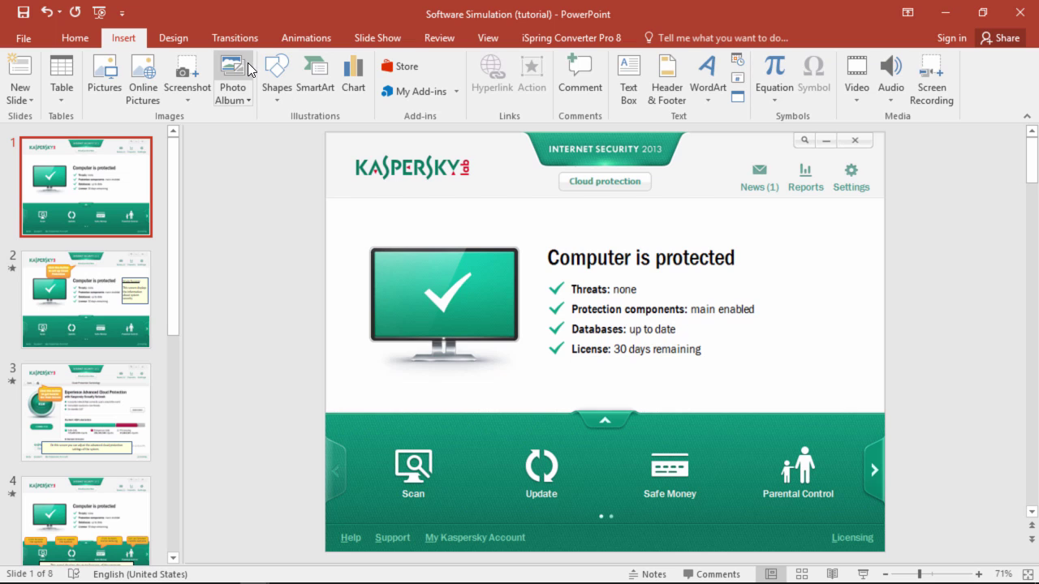
{"action": "left_click", "coordinate": [276, 90]}
{"action": "left_click", "coordinate": [331, 134]}
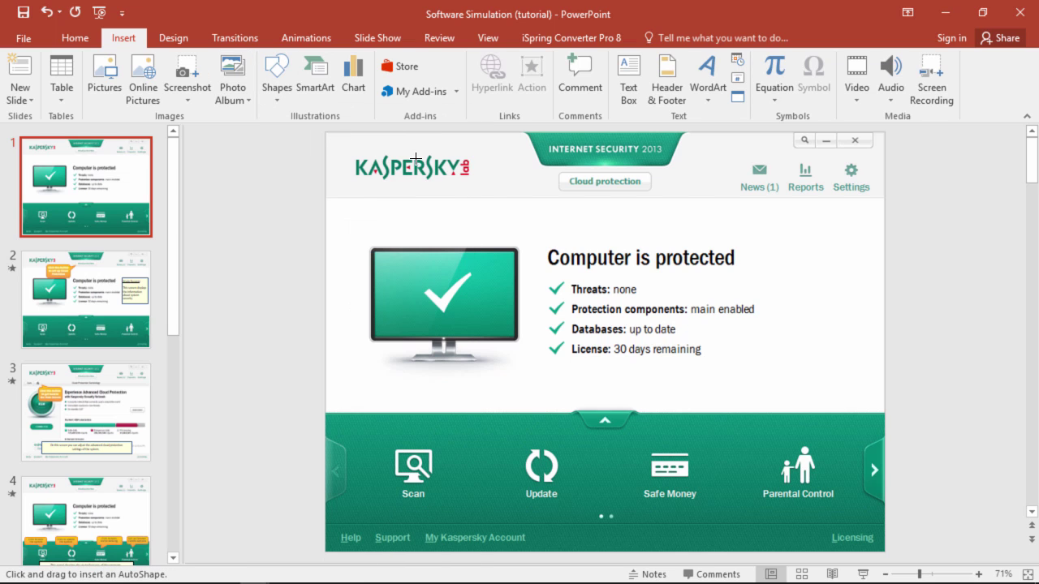
{"action": "mouse_move", "coordinate": [557, 167]}
{"action": "left_mouse_down"}
{"action": "mouse_move", "coordinate": [644, 204]}
{"action": "mouse_move", "coordinate": [653, 194]}
{"action": "left_mouse_up"}
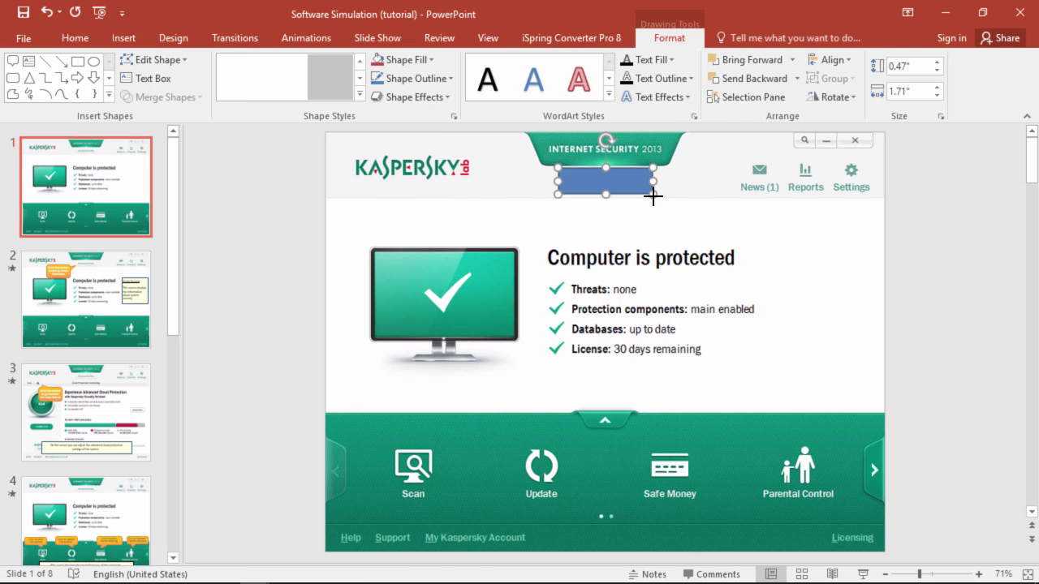
{"action": "left_click", "coordinate": [360, 97]}
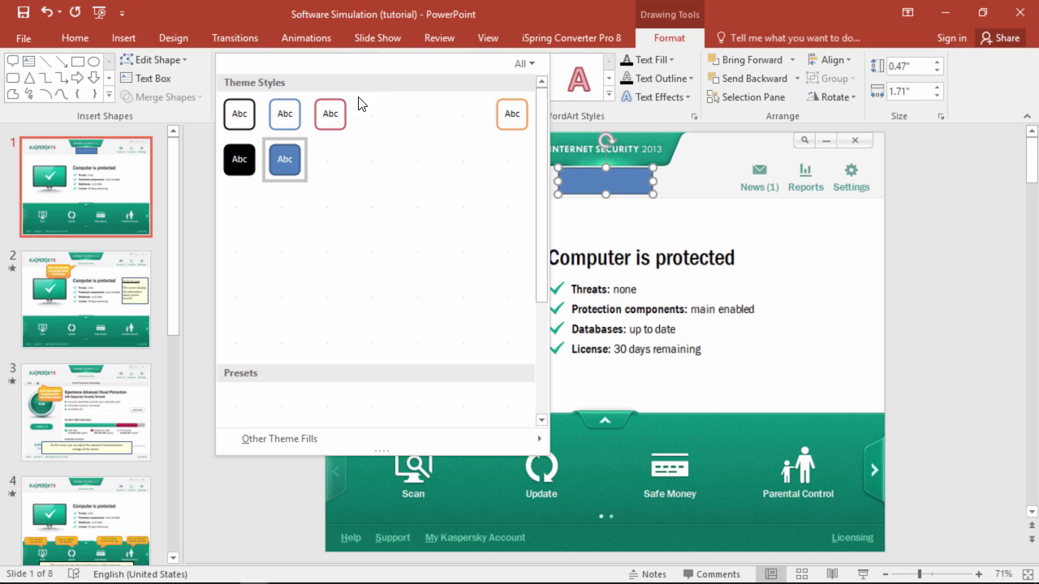
{"action": "left_click", "coordinate": [239, 400]}
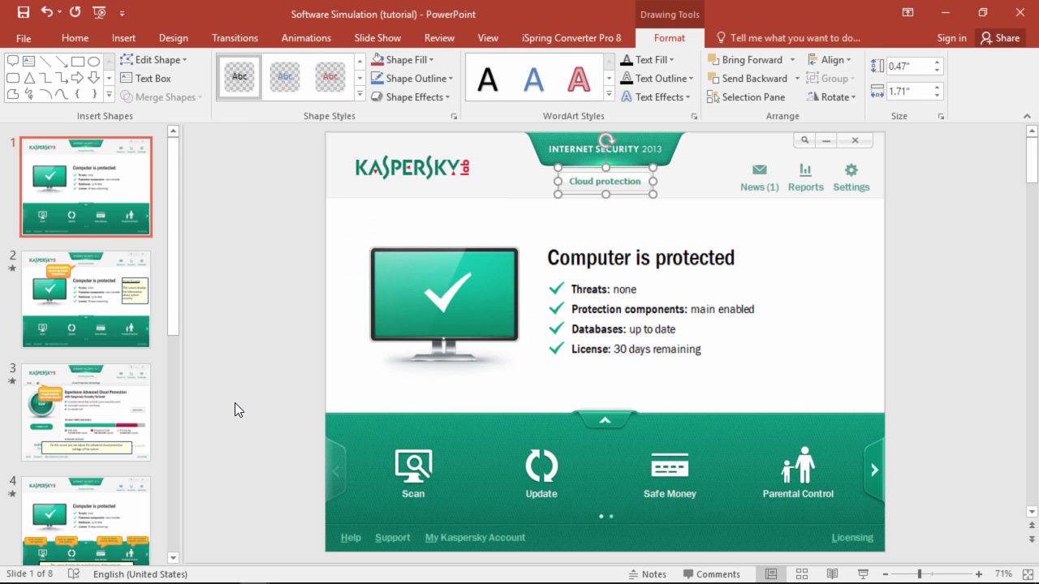
Step: Hyperlink the rectangle to Slide 3, the Cloud Protection page, in this document
{"action": "right_click", "coordinate": [654, 192]}
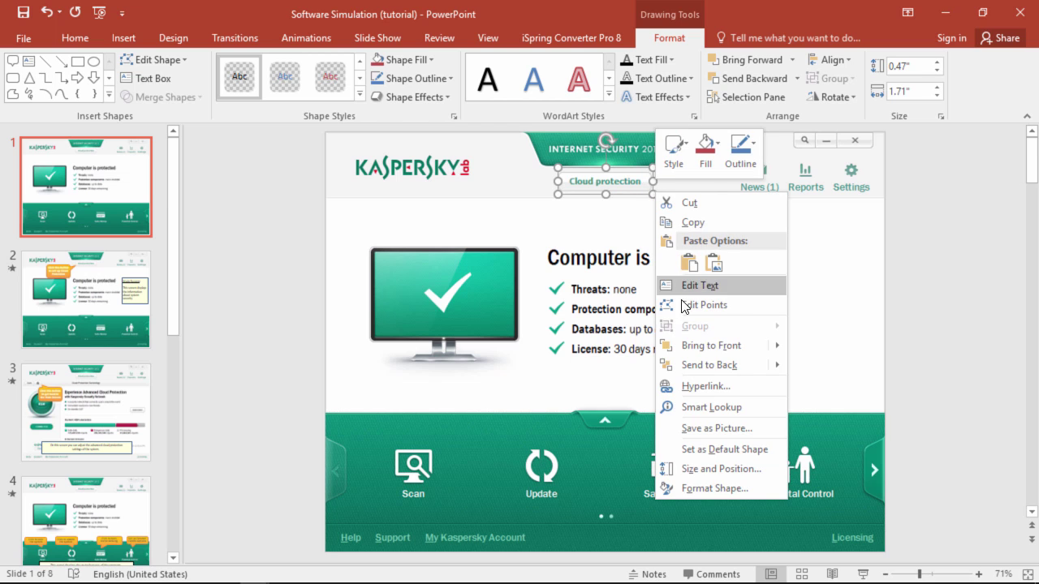
{"action": "left_click", "coordinate": [700, 385]}
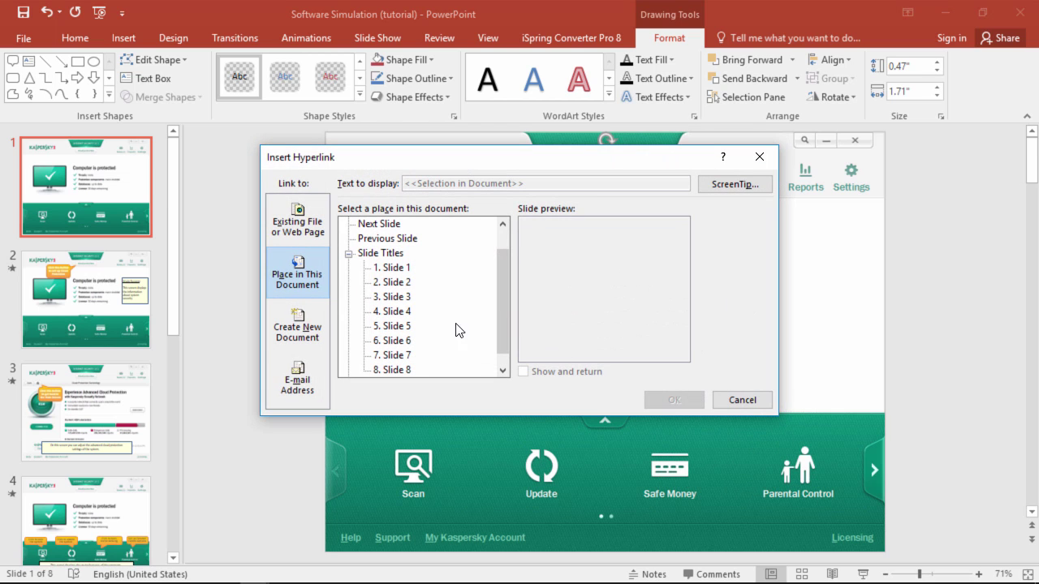
{"action": "left_click", "coordinate": [403, 308]}
{"action": "left_click", "coordinate": [401, 299]}
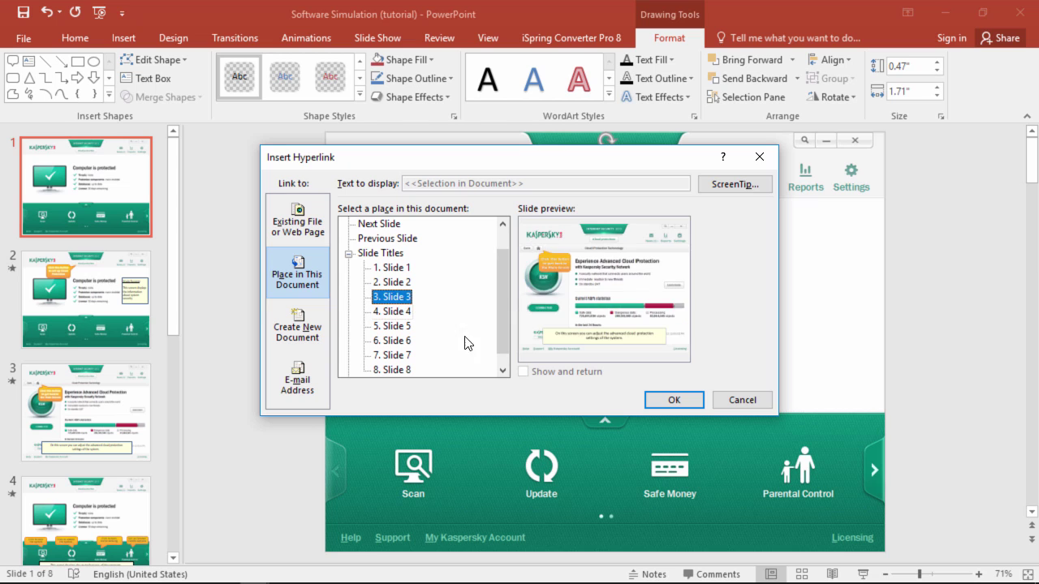
{"action": "left_click", "coordinate": [663, 397]}
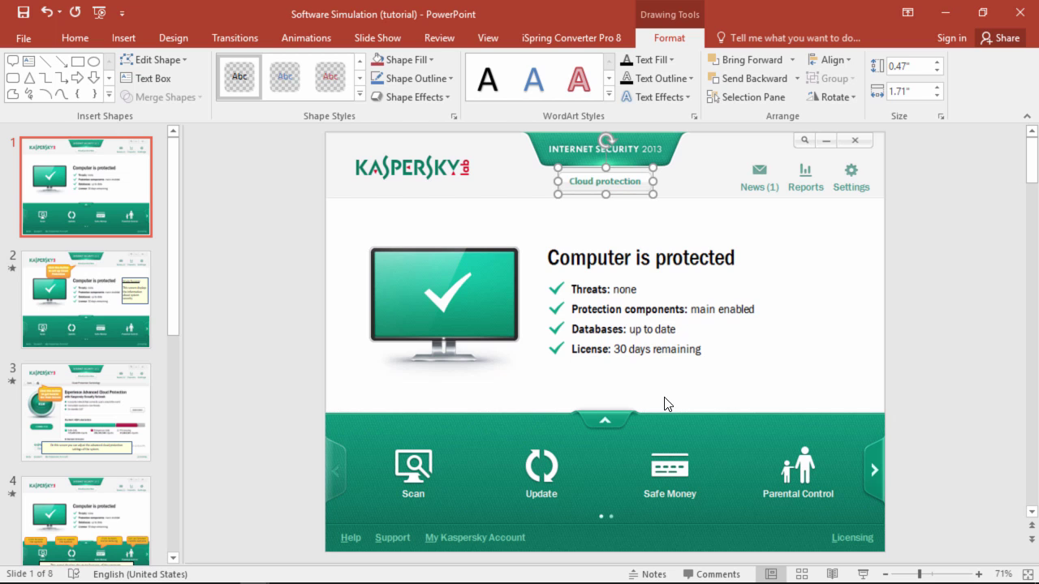
Step: Draw a rectangular callout above the monitor with its tail pointing at Cloud protection
{"action": "left_click", "coordinate": [133, 40]}
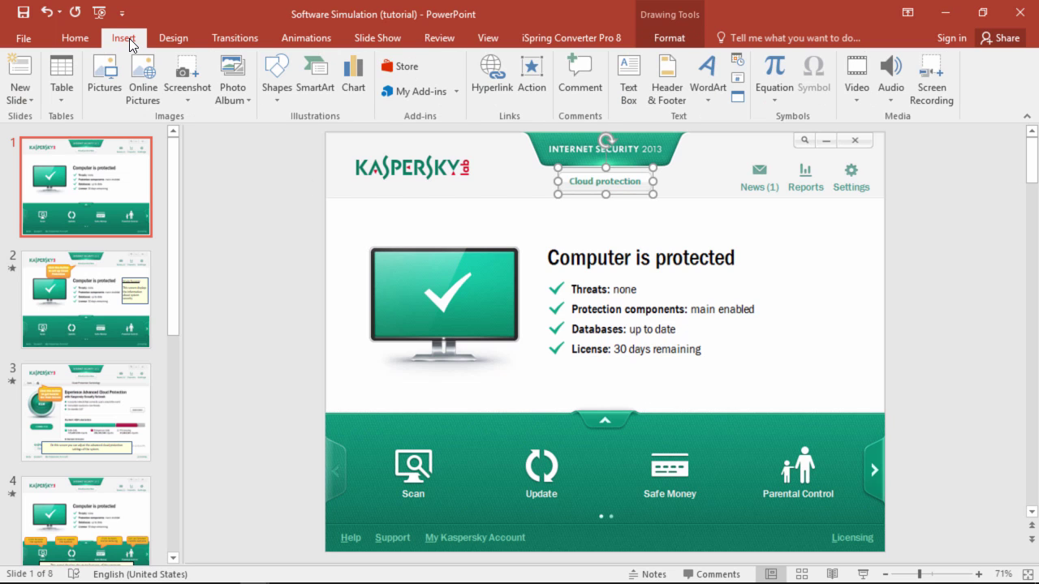
{"action": "left_click", "coordinate": [292, 99]}
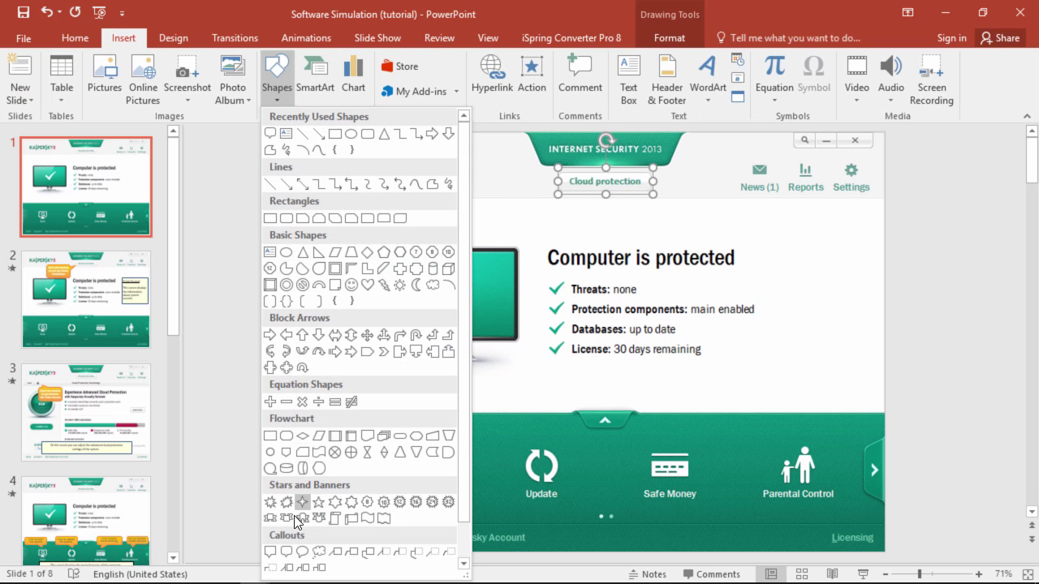
{"action": "left_click", "coordinate": [290, 551]}
{"action": "left_click_drag", "start_coordinate": [436, 202], "coordinate": [559, 242]}
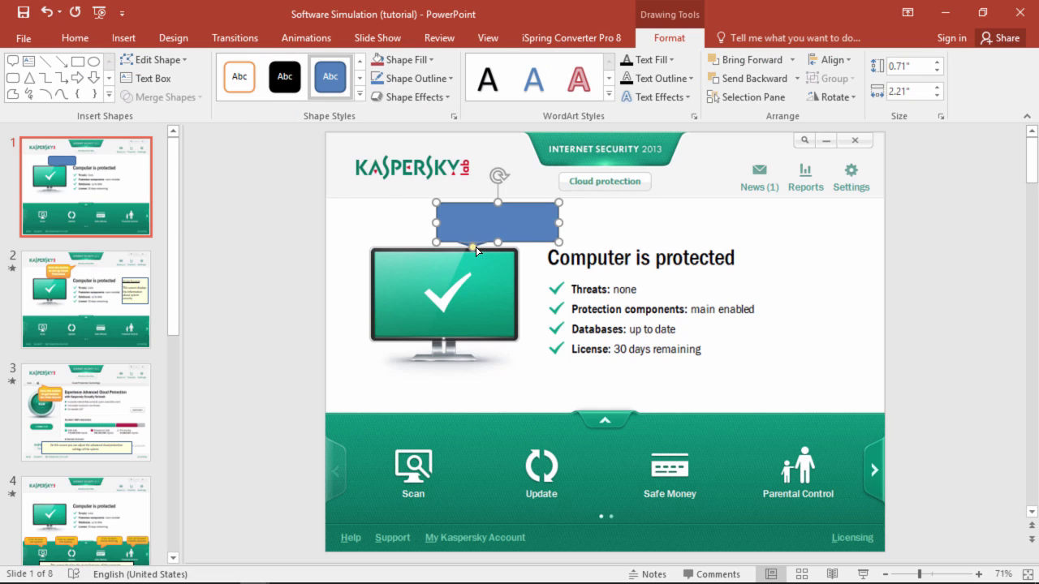
{"action": "left_click_drag", "start_coordinate": [474, 247], "coordinate": [606, 196]}
Step: Give the callout the orange style, the text INSTRUCTION, and a Fade entrance
{"action": "left_click", "coordinate": [360, 94]}
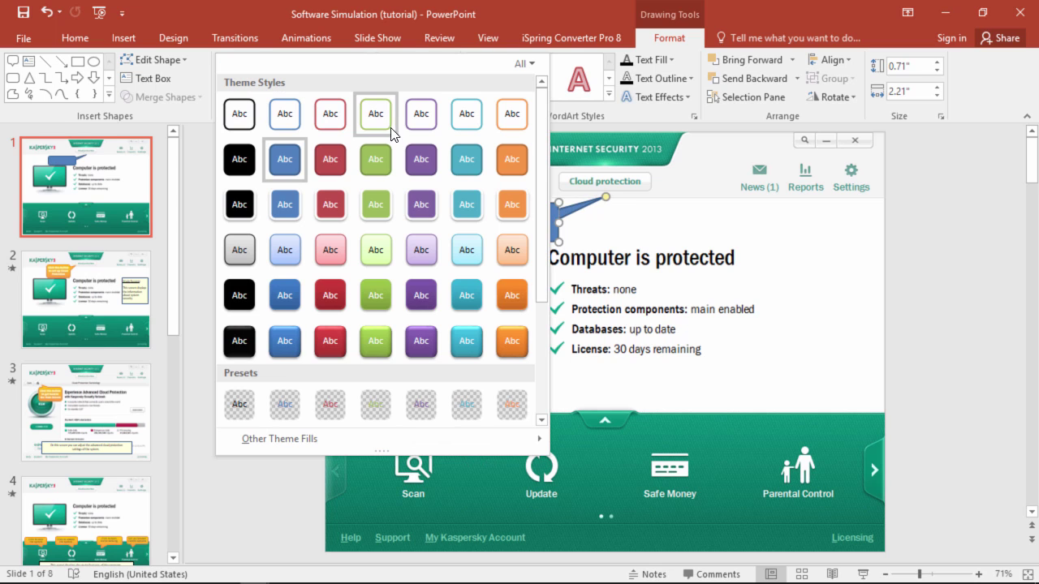
{"action": "left_click", "coordinate": [517, 301]}
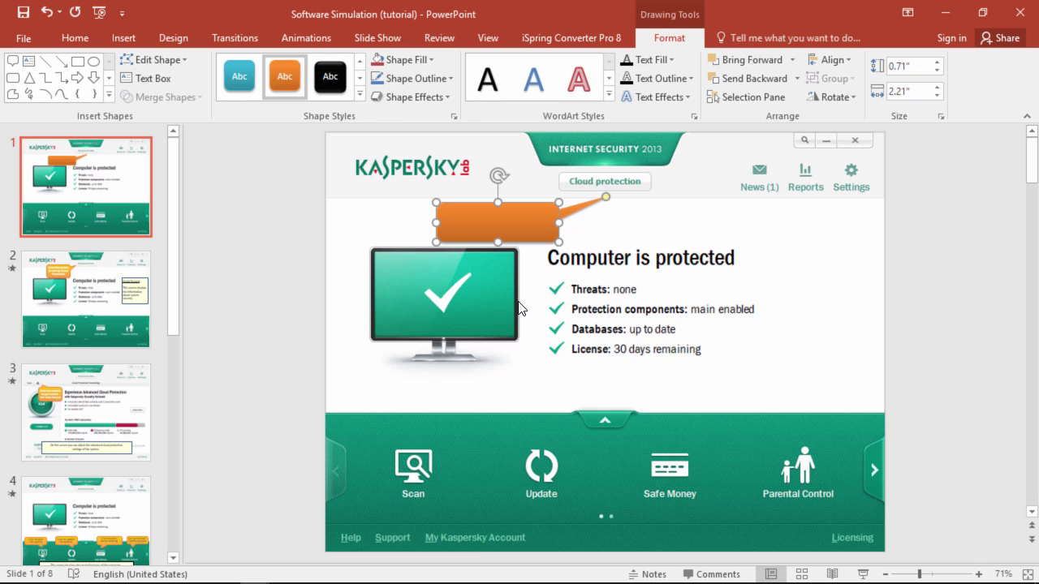
{"action": "type", "text": "INSTRUCTION"}
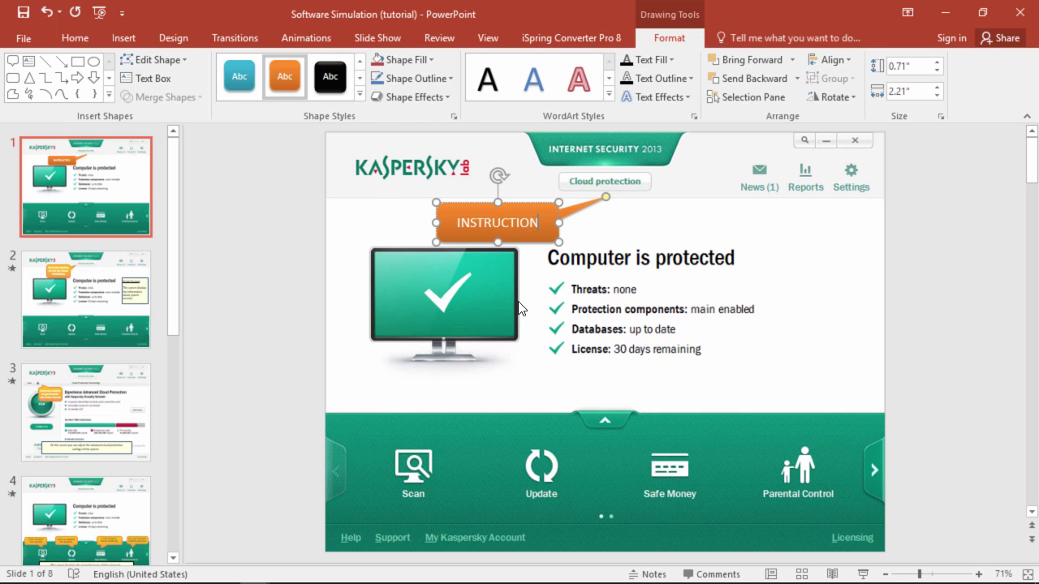
{"action": "left_click", "coordinate": [306, 38]}
{"action": "left_click", "coordinate": [221, 86]}
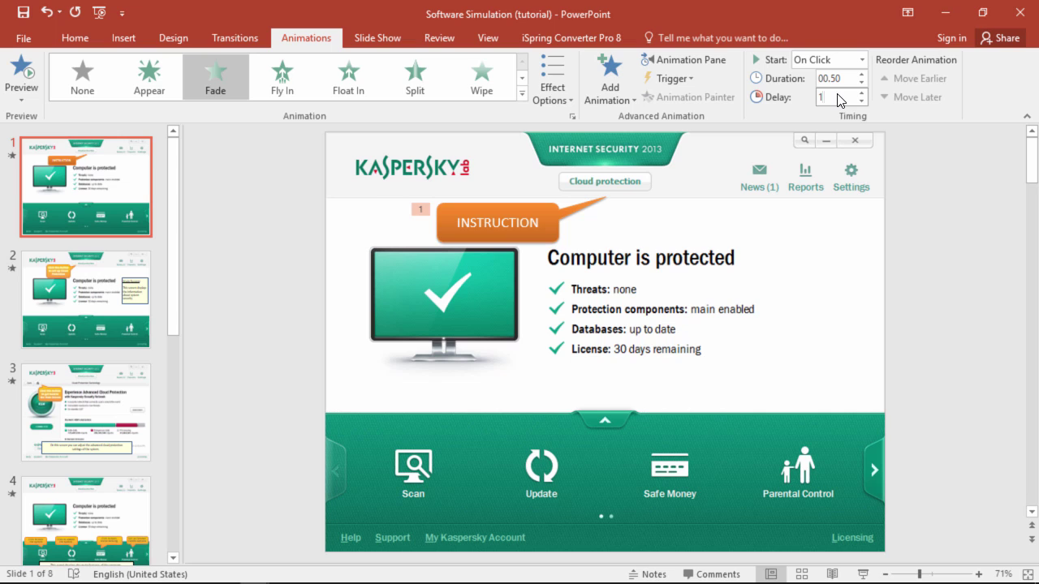
Step: Add a text box on the right of slide 1 containing the pasted Main Screen description
{"action": "left_click", "coordinate": [127, 39]}
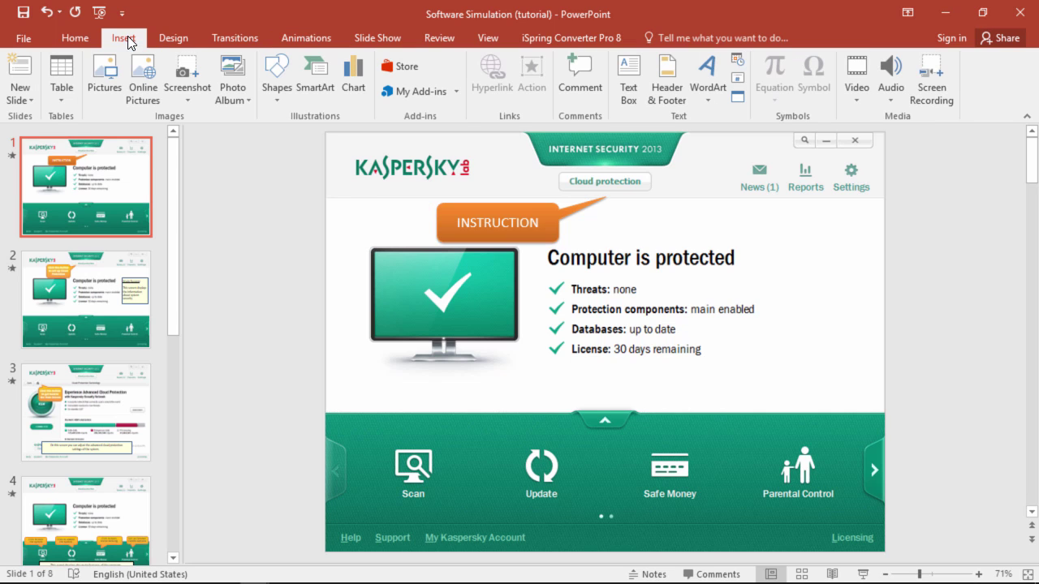
{"action": "left_click", "coordinate": [629, 104]}
{"action": "left_click_drag", "start_coordinate": [761, 233], "coordinate": [875, 383]}
{"action": "type", "text": "Main Screen:  This screen displays the information about system security"}
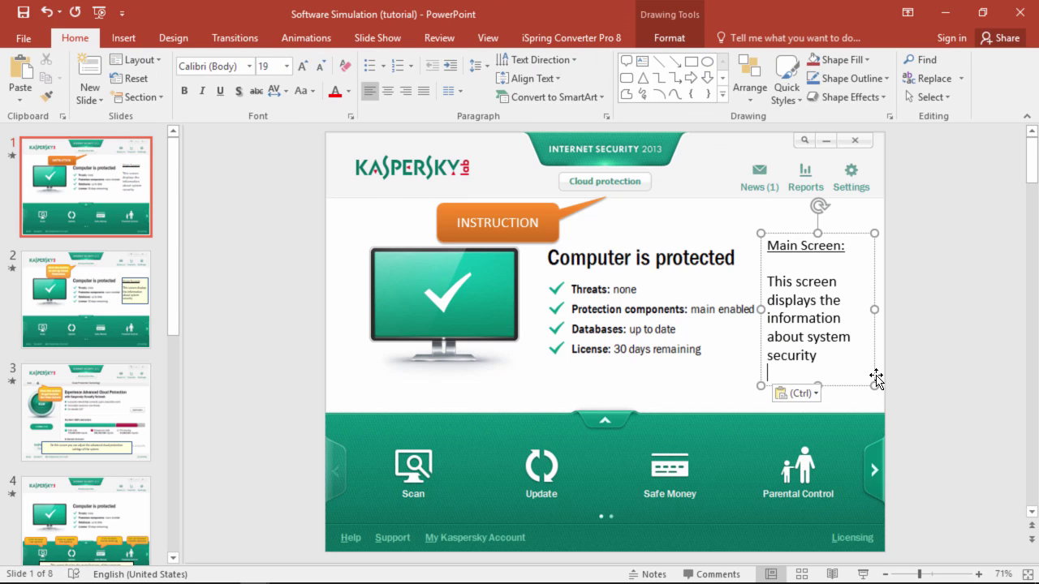
Step: Give the text box a light-green quick style and a Fade animation
{"action": "left_click", "coordinate": [789, 95]}
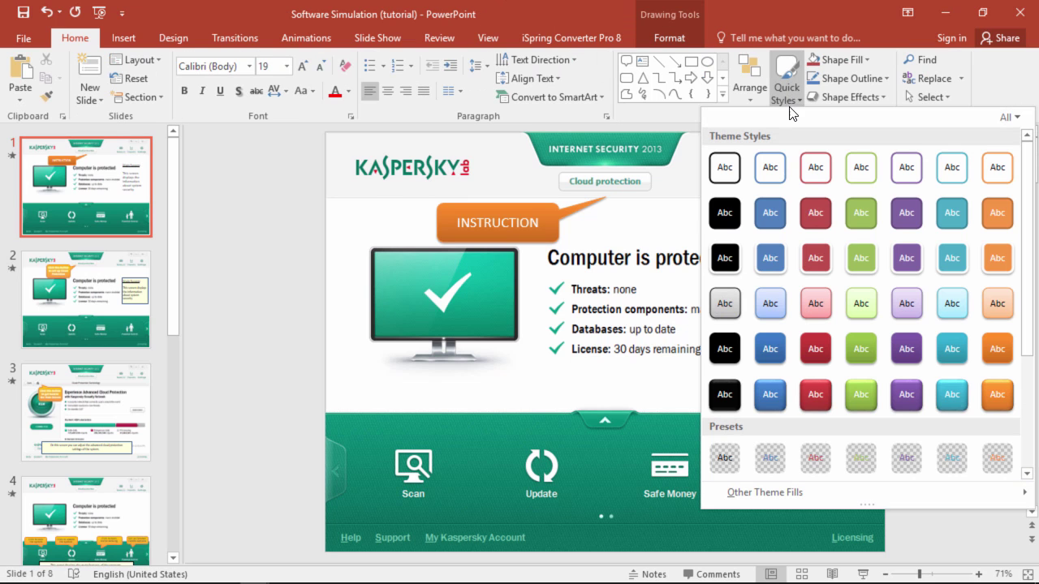
{"action": "left_click", "coordinate": [866, 319]}
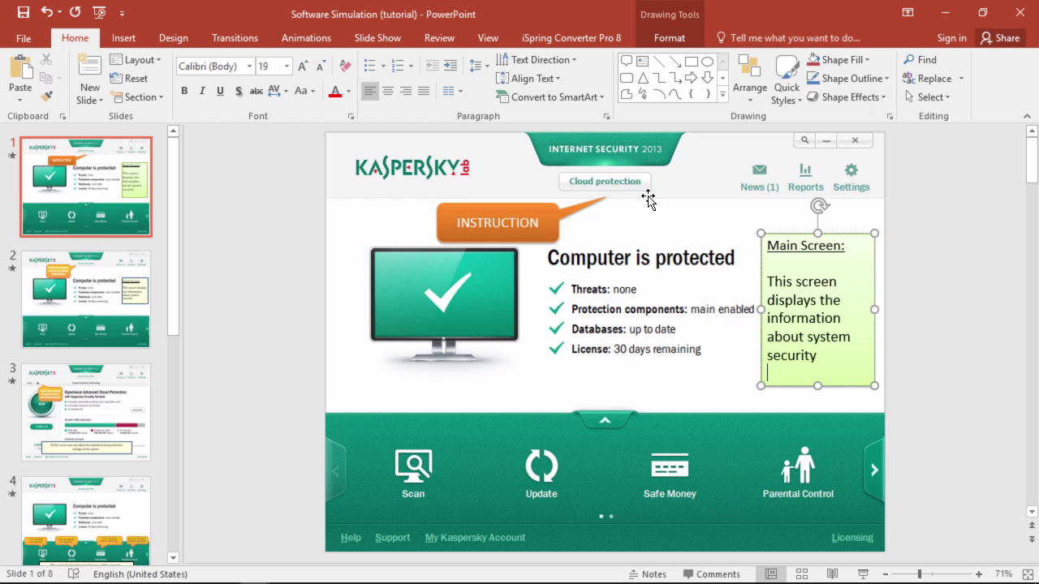
{"action": "left_click", "coordinate": [306, 47]}
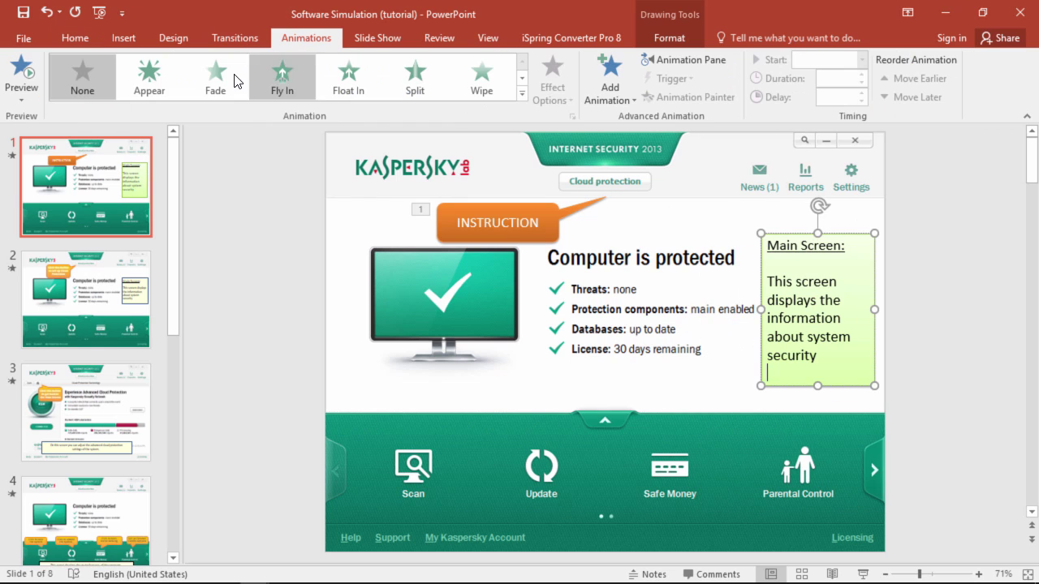
{"action": "left_click", "coordinate": [205, 87]}
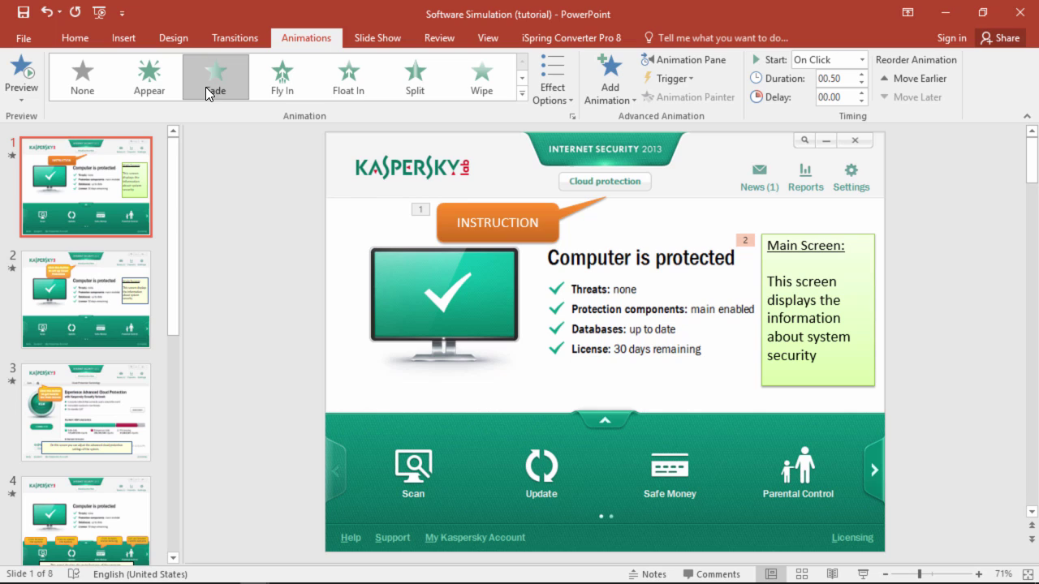
Step: Look through slides 2, 3 and 4 in turn
{"action": "left_click", "coordinate": [92, 284]}
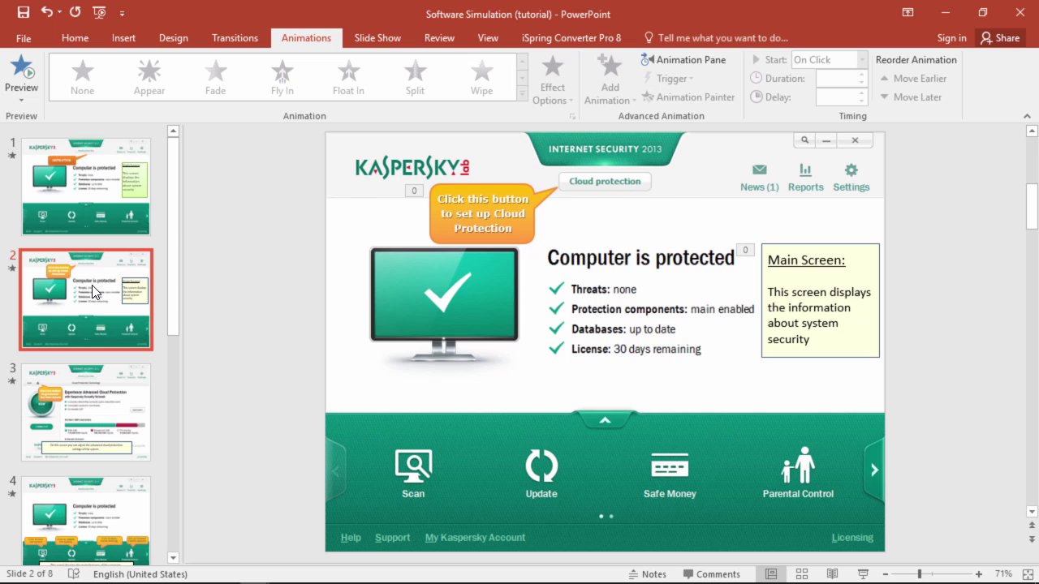
{"action": "left_click", "coordinate": [79, 406]}
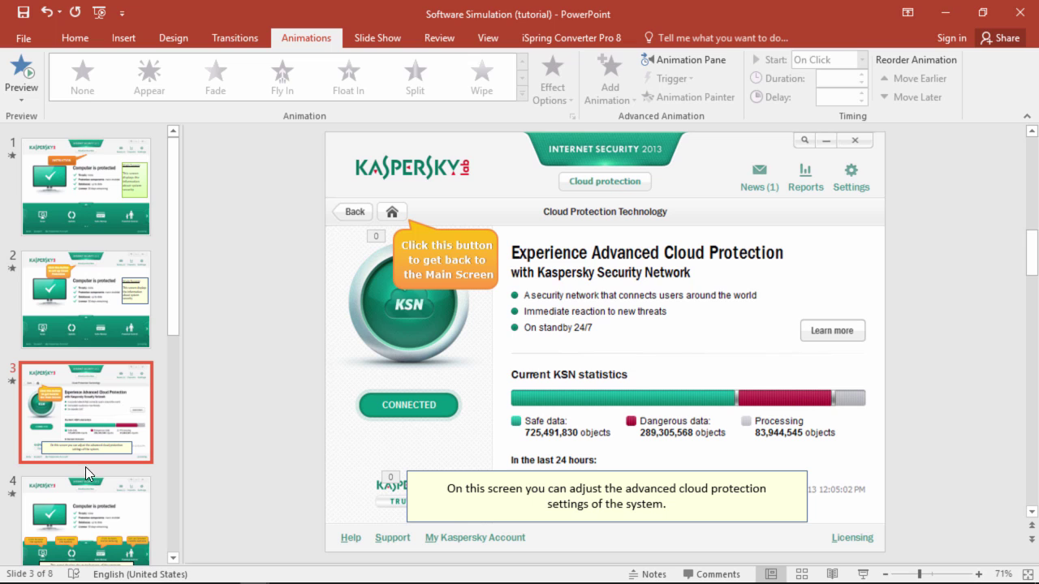
{"action": "left_click", "coordinate": [90, 511]}
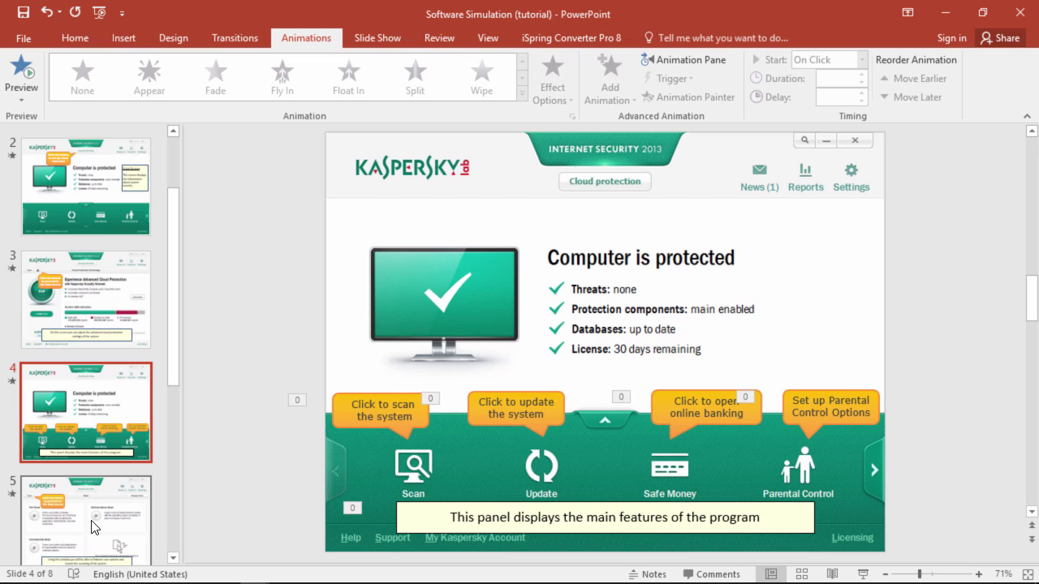
Step: Inspect the Scan, Update, Safe Money and Parental Control hotspots on slide 4
{"action": "left_click", "coordinate": [415, 470]}
{"action": "left_click", "coordinate": [545, 467]}
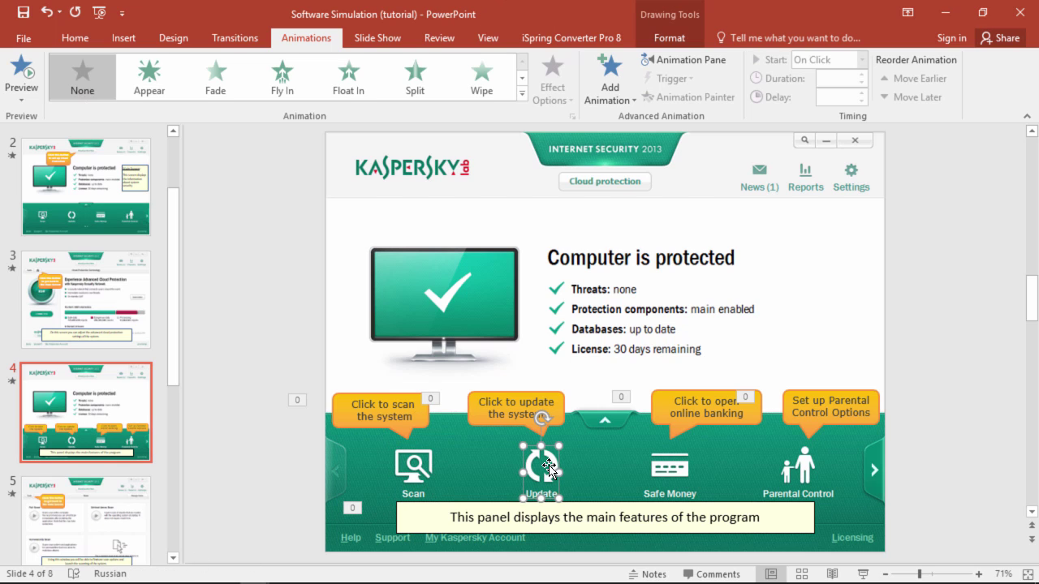
{"action": "left_click", "coordinate": [672, 469]}
{"action": "left_click", "coordinate": [803, 478]}
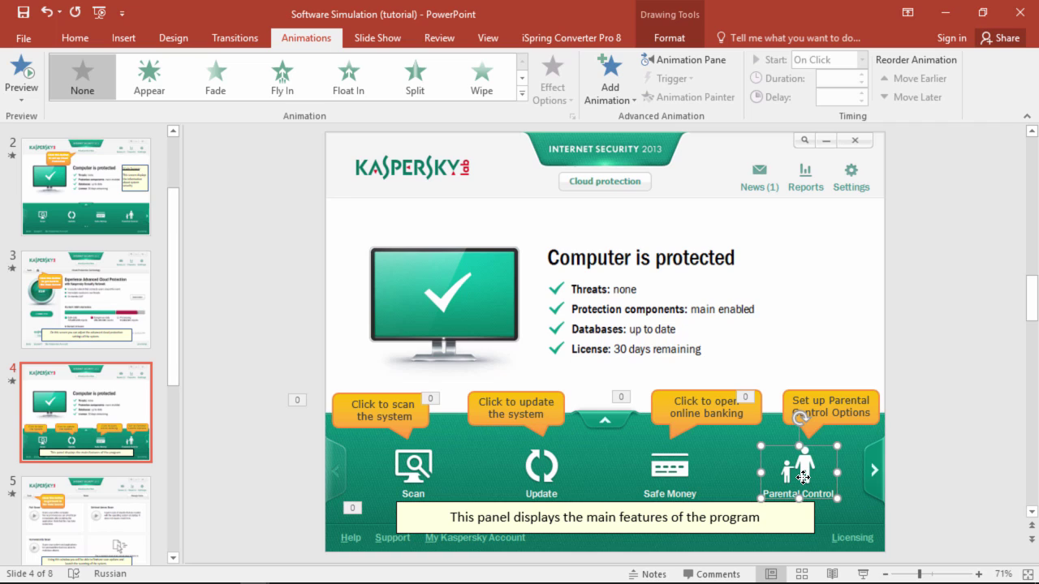
{"action": "scroll", "coordinate": [98, 247], "scroll_direction": "up", "scroll_amount": 3}
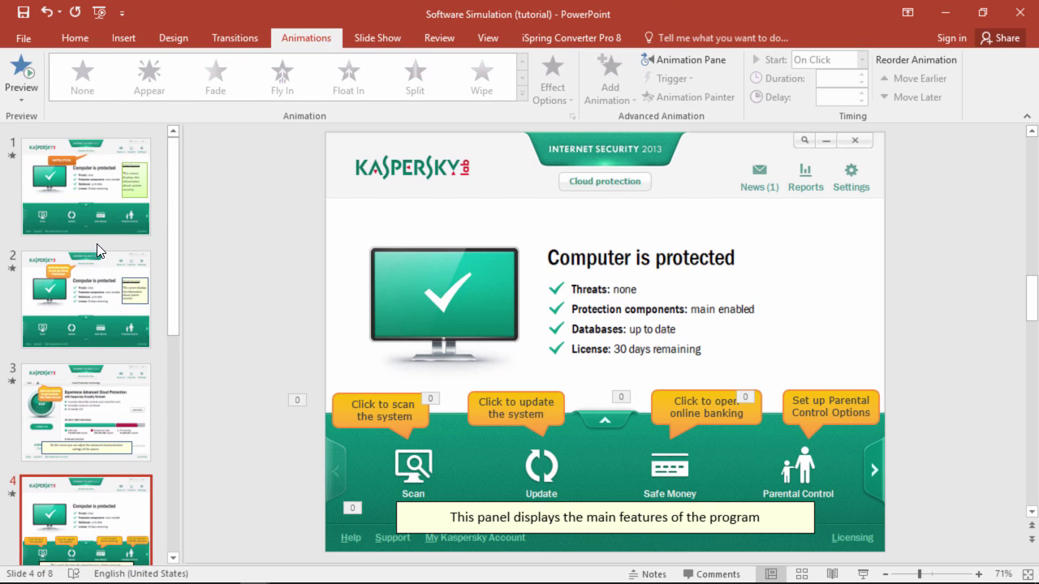
Step: Remove draft slide 1, then publish the remaining seven slides with iSpring Converter Pro 8 as Mobile (HTML5)
{"action": "left_click", "coordinate": [96, 197]}
{"action": "key", "text": "Delete"}
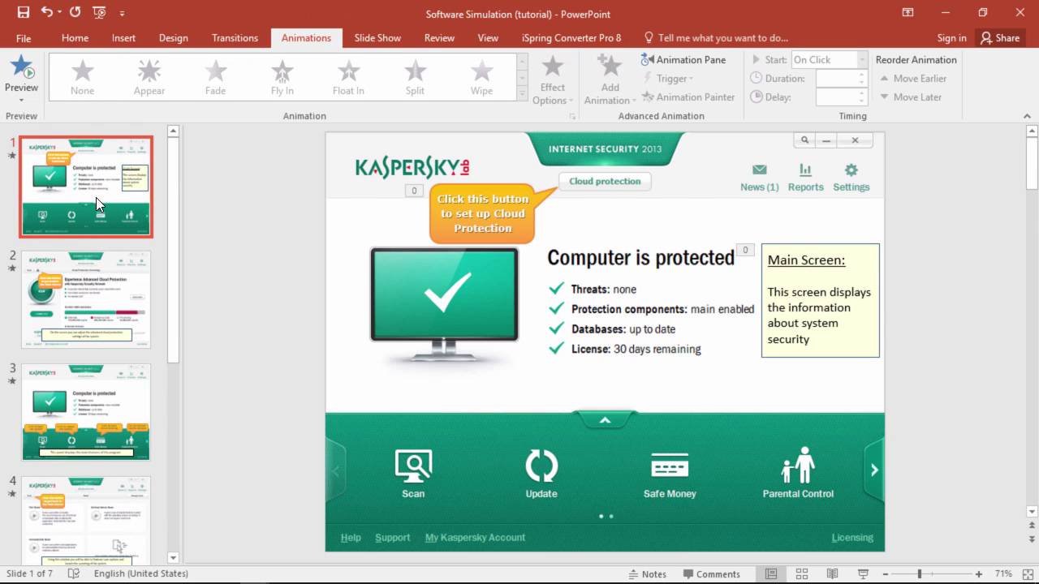
{"action": "left_click", "coordinate": [568, 33]}
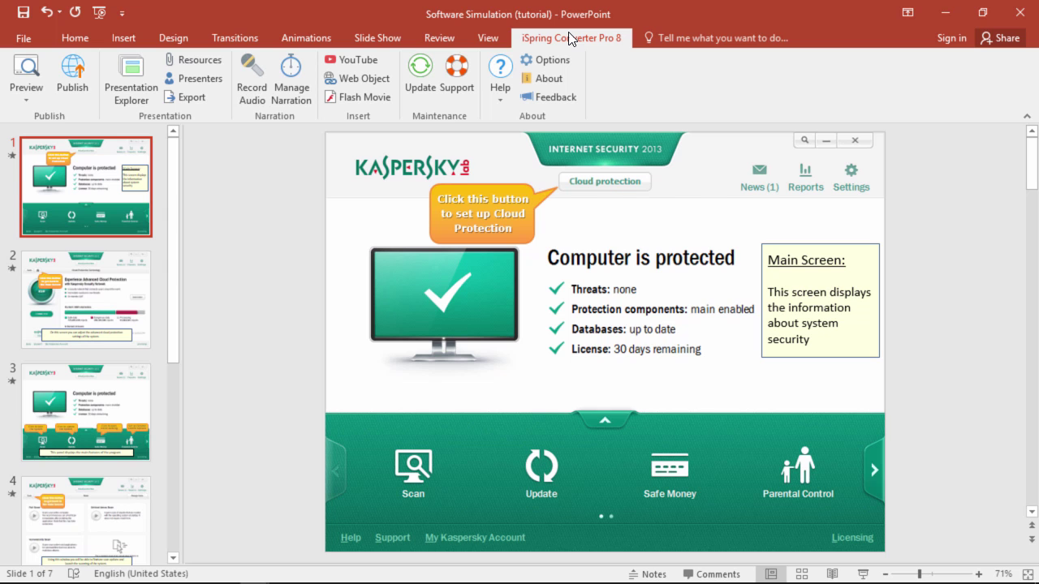
{"action": "left_click", "coordinate": [82, 96]}
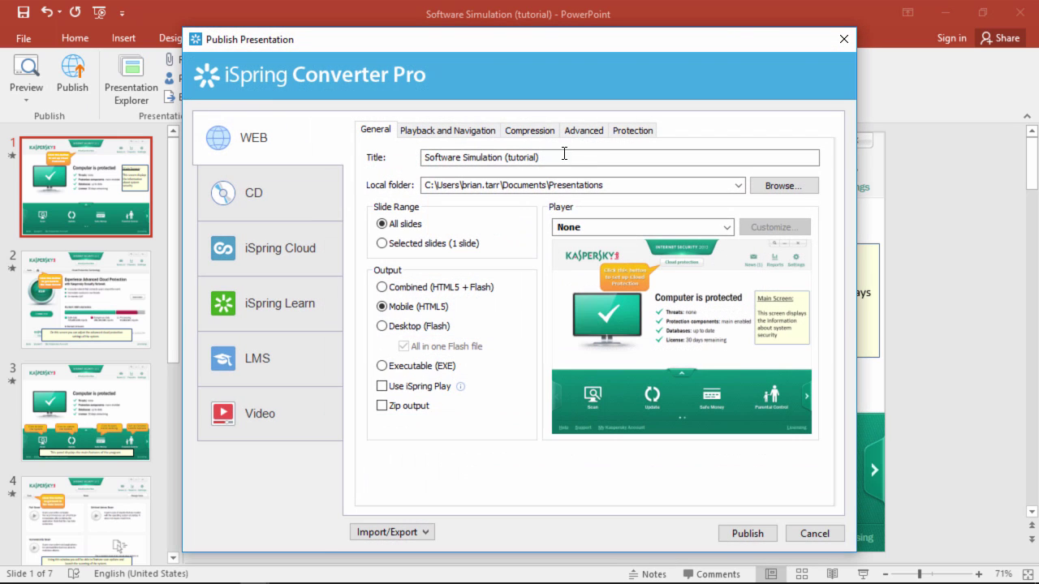
{"action": "left_click", "coordinate": [627, 186]}
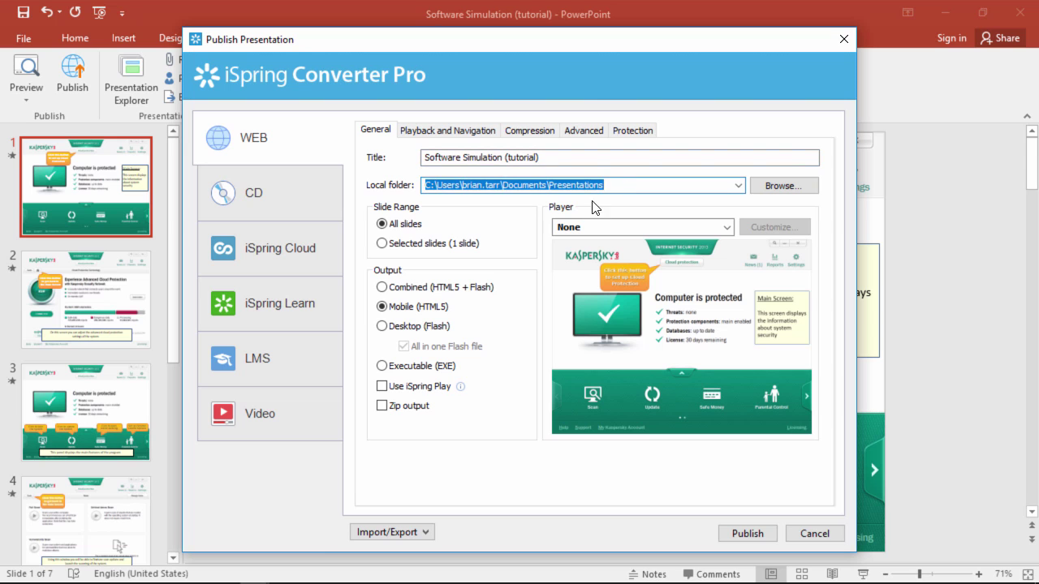
{"action": "left_click", "coordinate": [418, 312]}
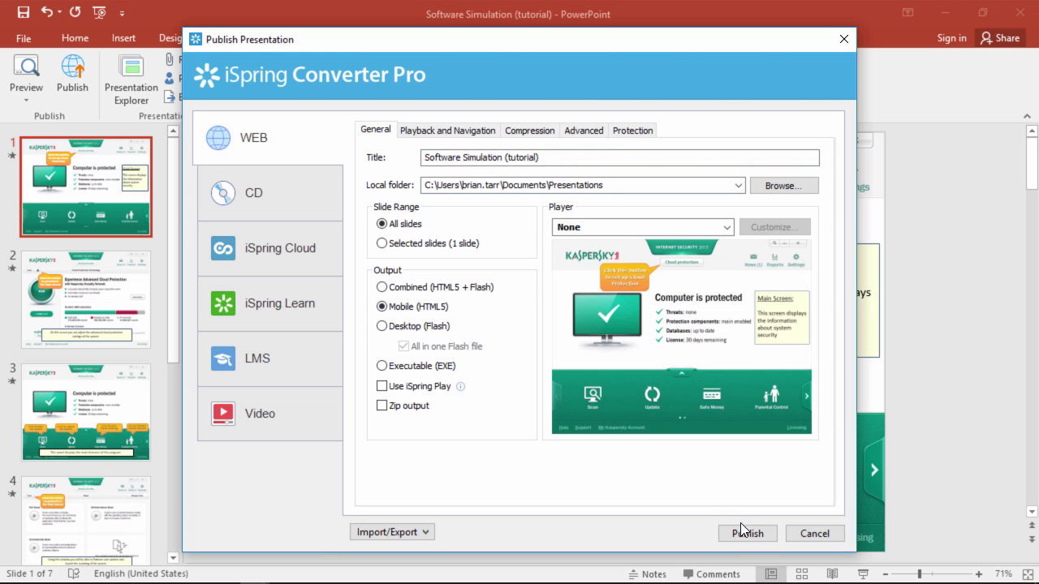
{"action": "left_click", "coordinate": [755, 538]}
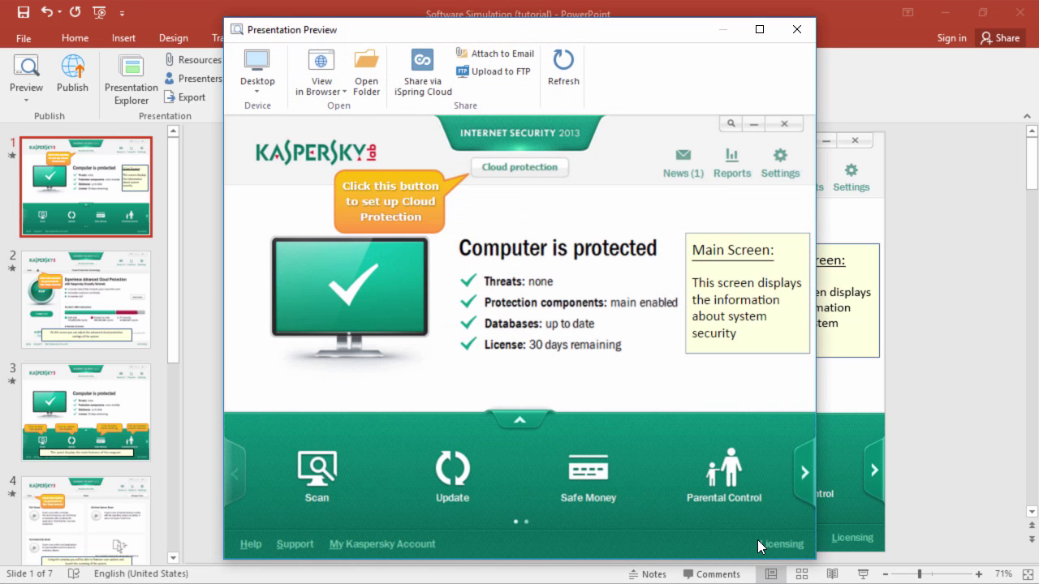
Step: Switch the Presentation Preview device from Desktop to Tablet
{"action": "left_click", "coordinate": [257, 91]}
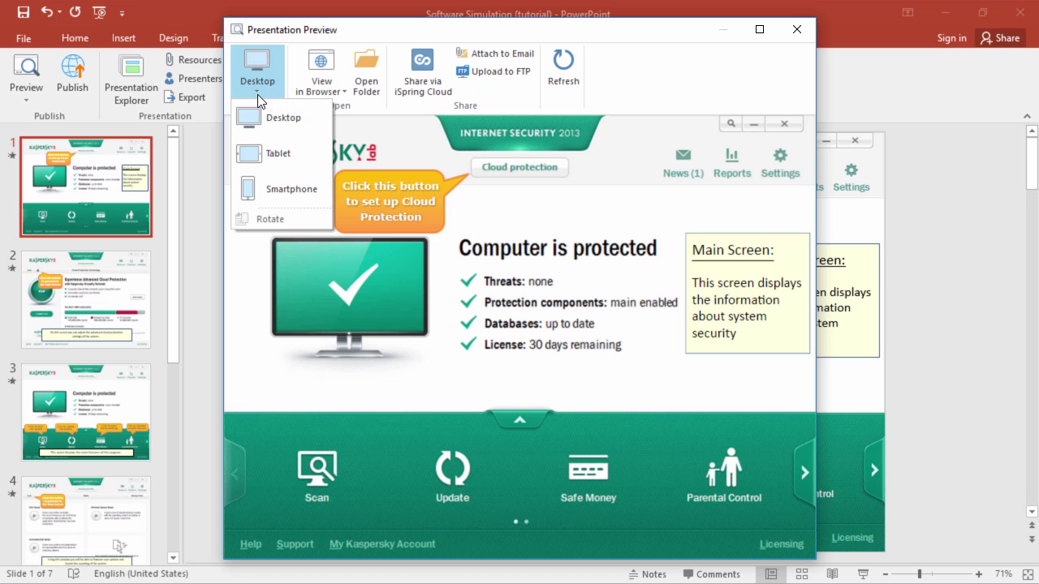
{"action": "left_click", "coordinate": [276, 155]}
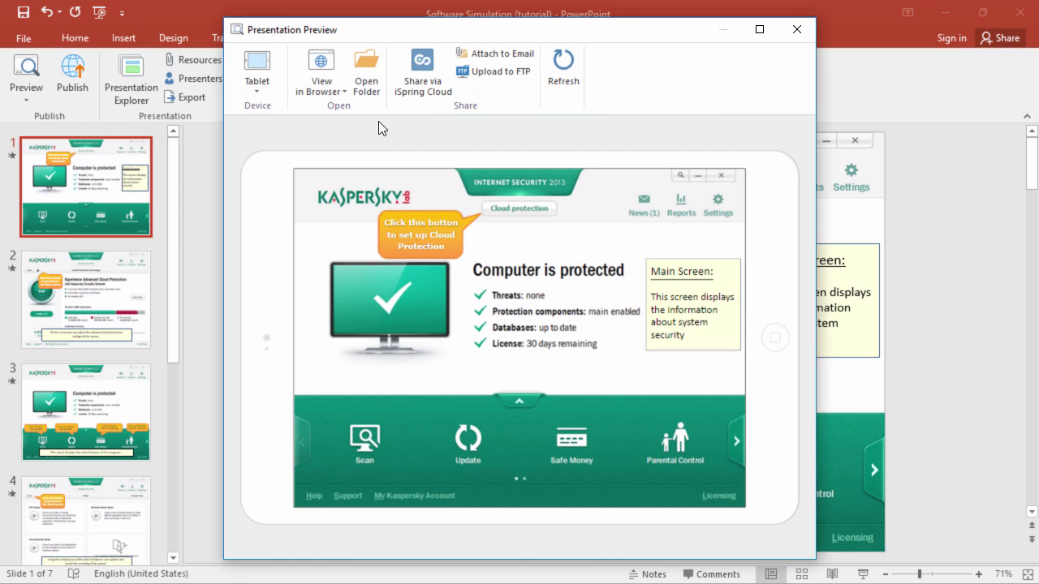